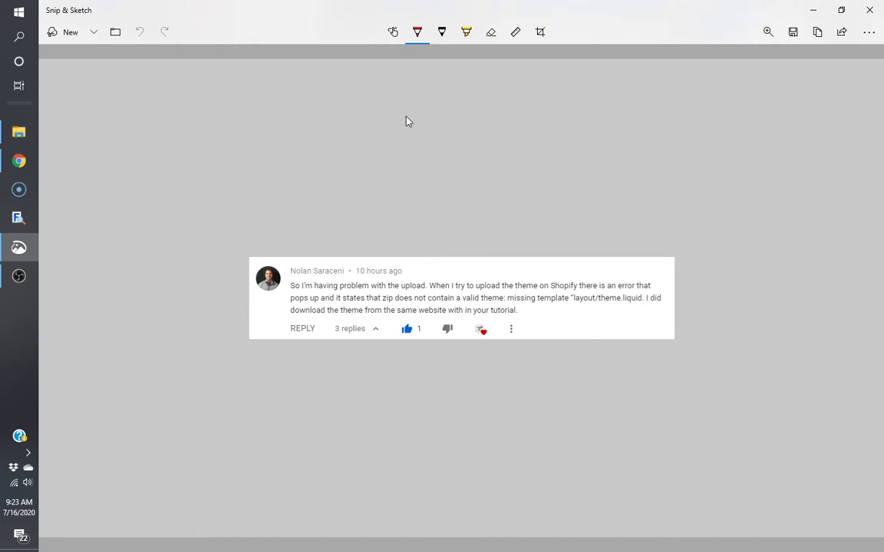
Close the comment screenshot and the YouTube Studio page, and browse ThemeForest's Shopify themes, including the sale, weekly bestseller, and Hot under $49 sections.
click(869, 10)
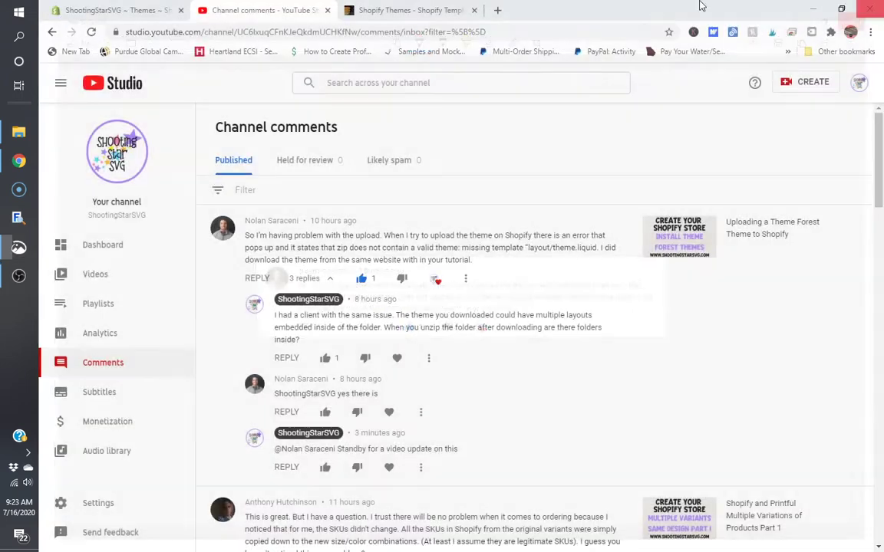
click(404, 10)
scroll(469, 205, up, 6)
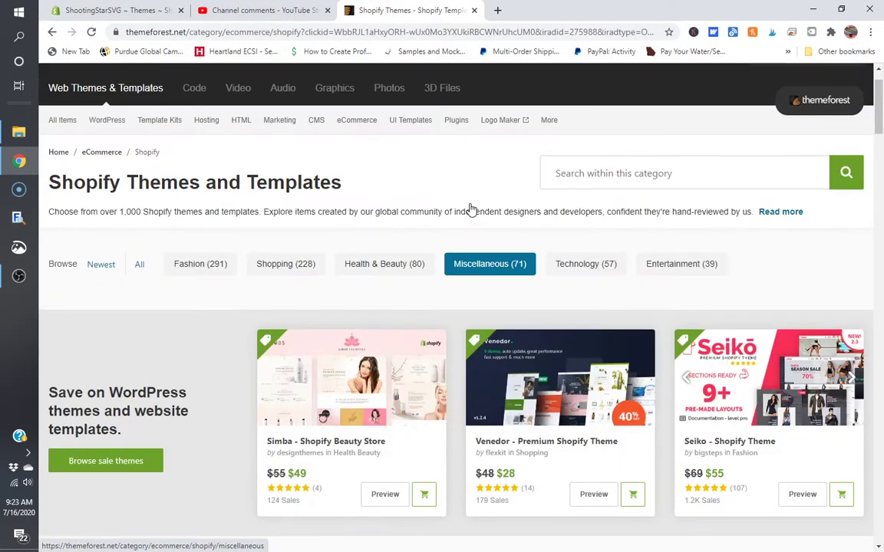
scroll(469, 207, up, 1)
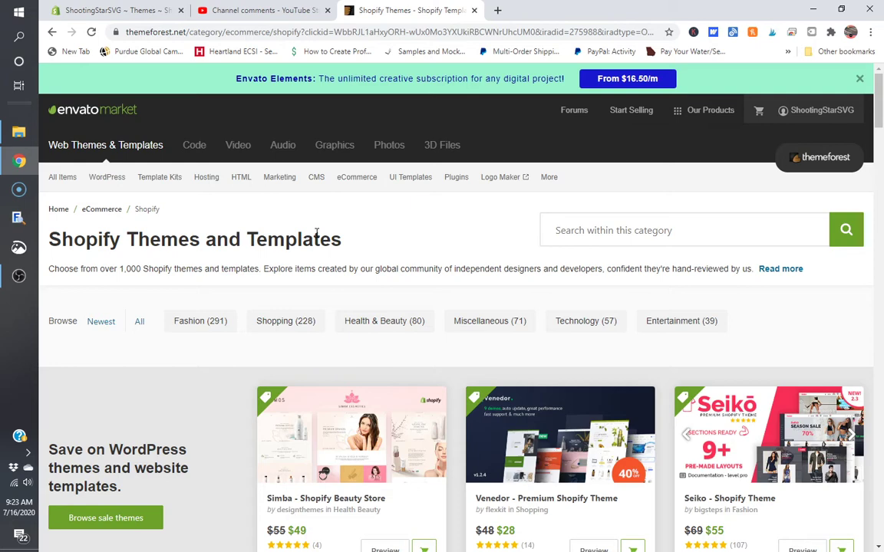
scroll(316, 233, down, 5)
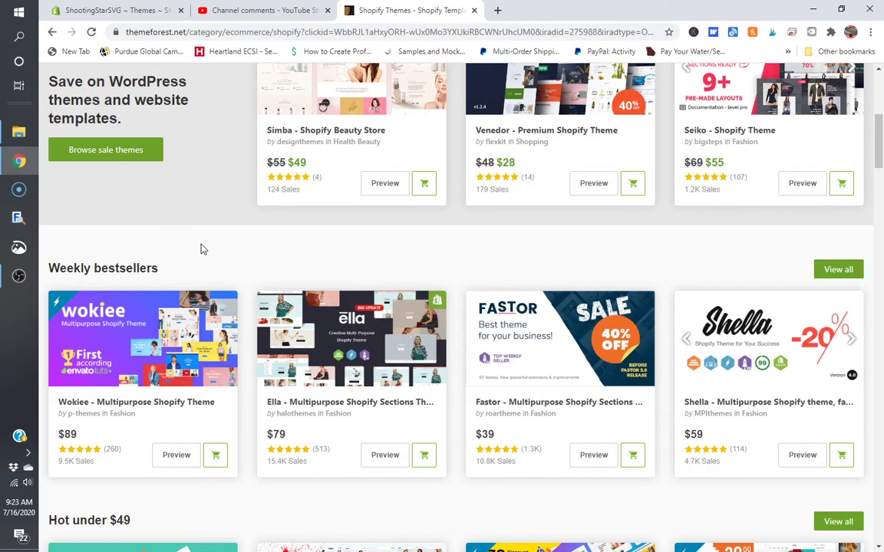
scroll(200, 250, down, 1)
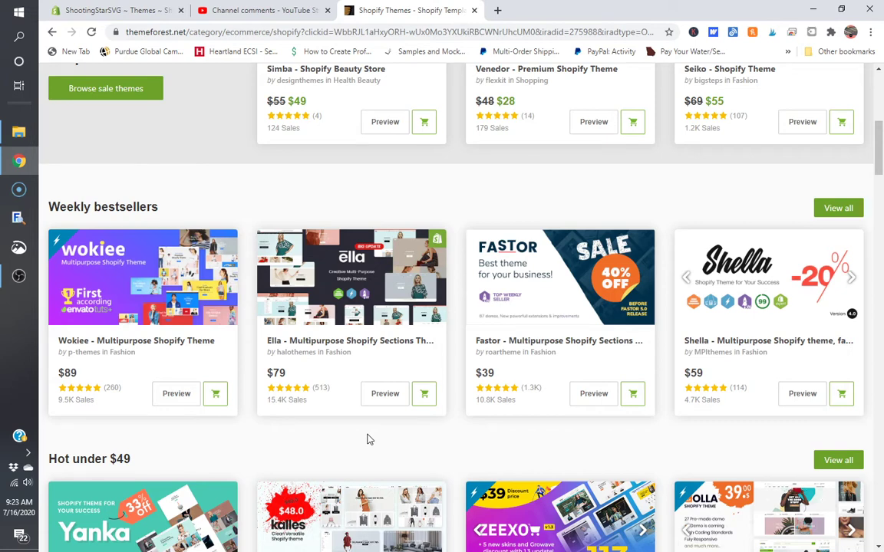
scroll(368, 439, down, 5)
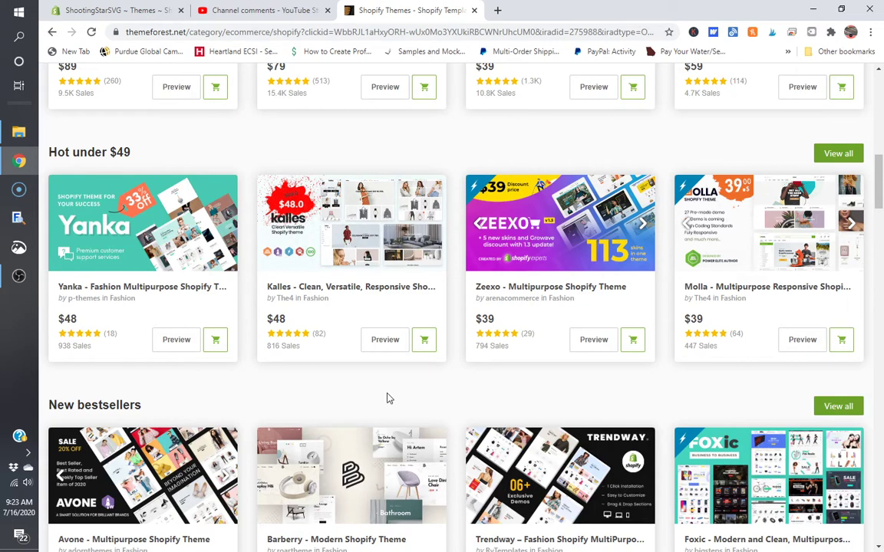
scroll(388, 396, up, 5)
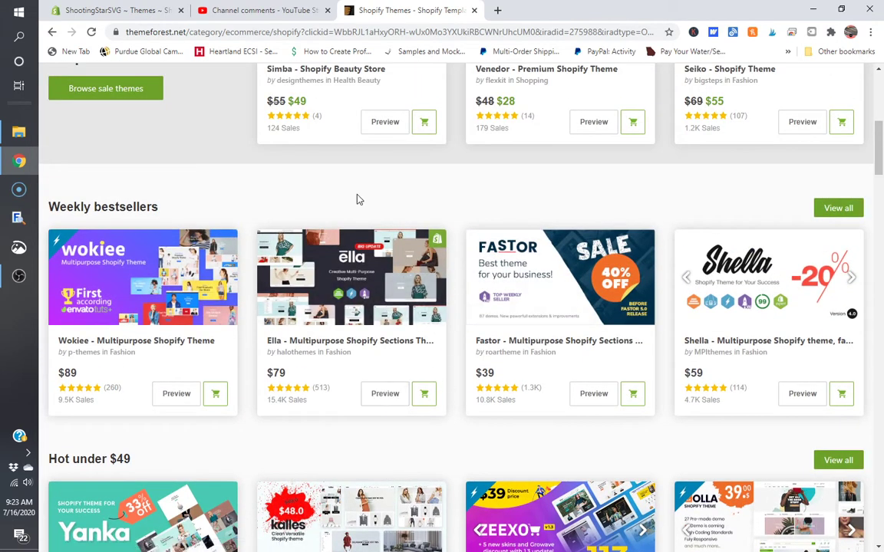
scroll(336, 326, up, 2)
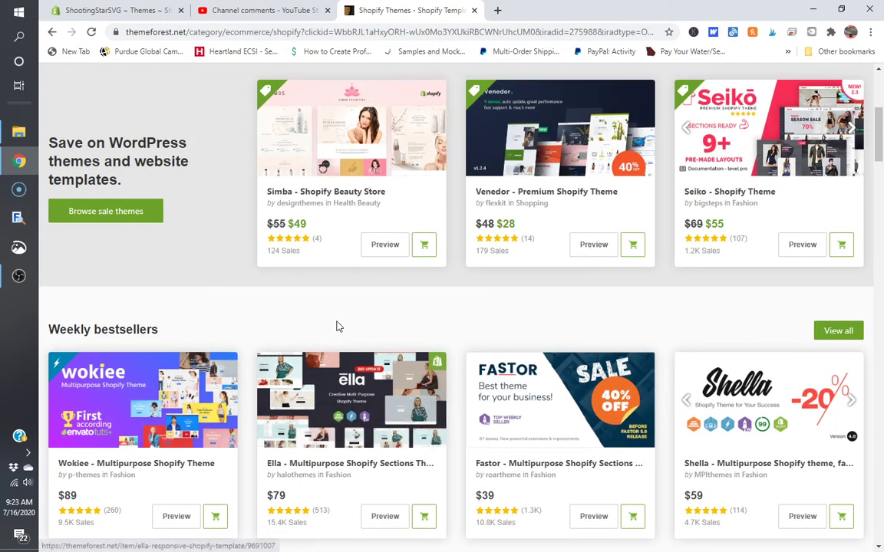
scroll(338, 326, up, 1)
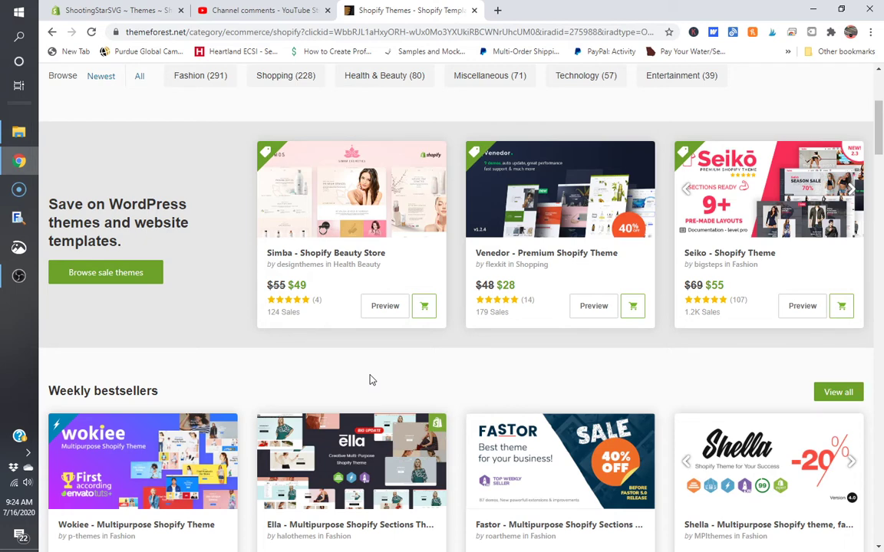
scroll(317, 353, down, 2)
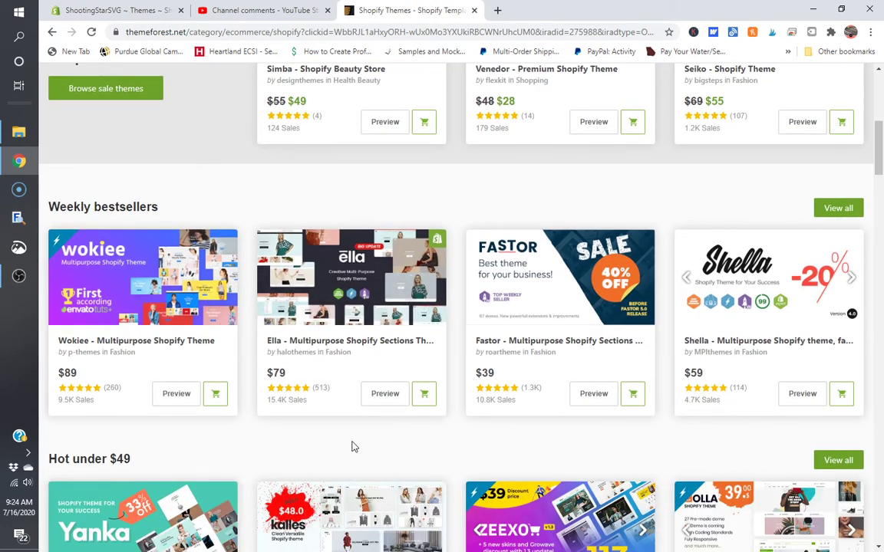
scroll(358, 445, down, 1)
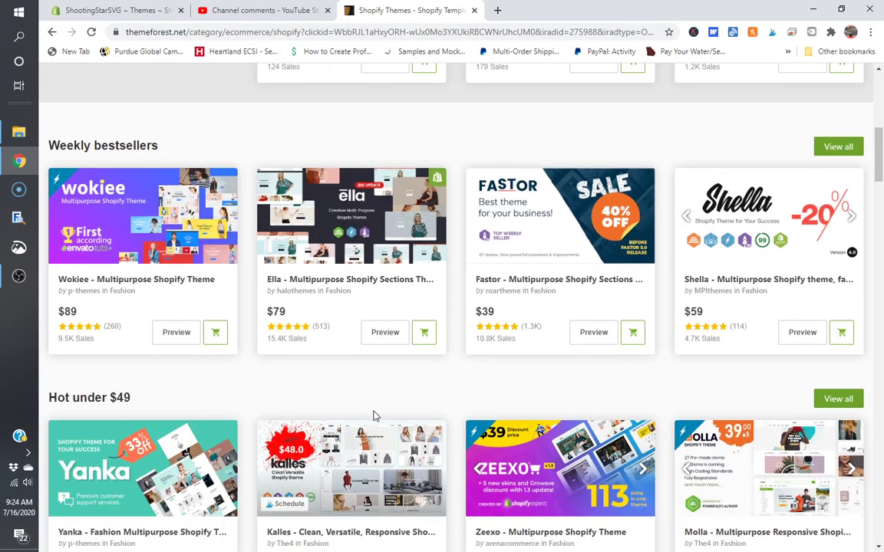
scroll(401, 414, down, 3)
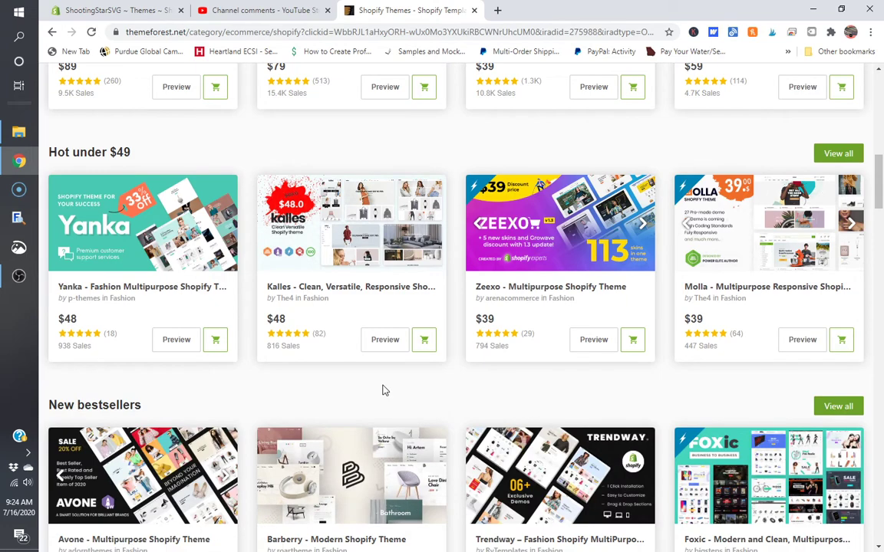
scroll(384, 391, down, 3)
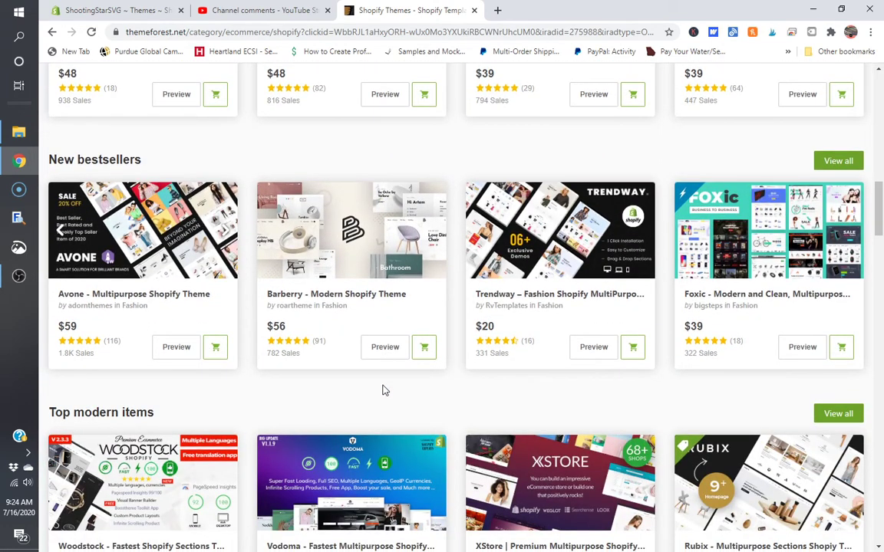
scroll(383, 389, up, 8)
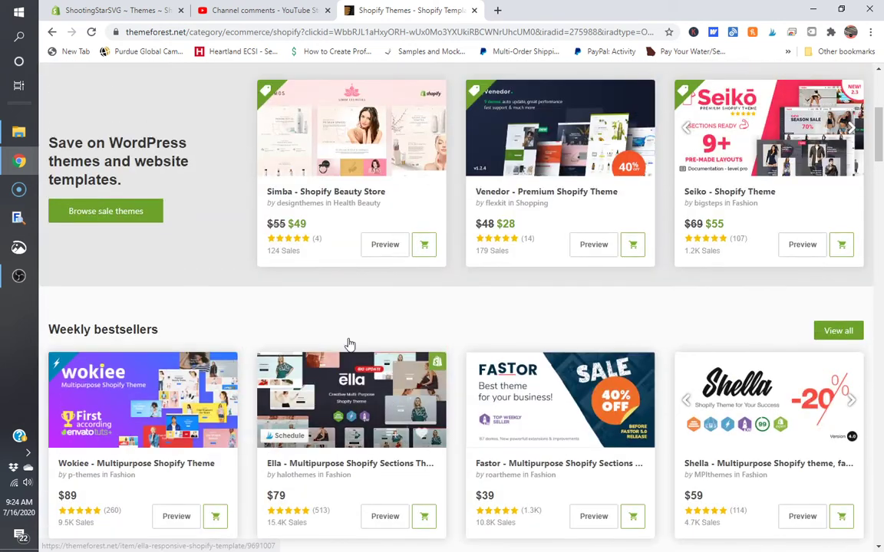
click(327, 10)
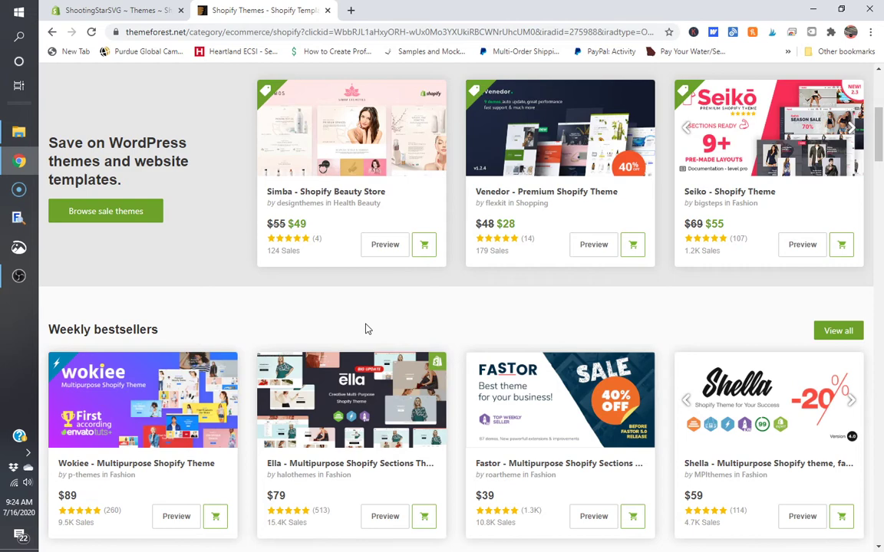
scroll(366, 329, down, 2)
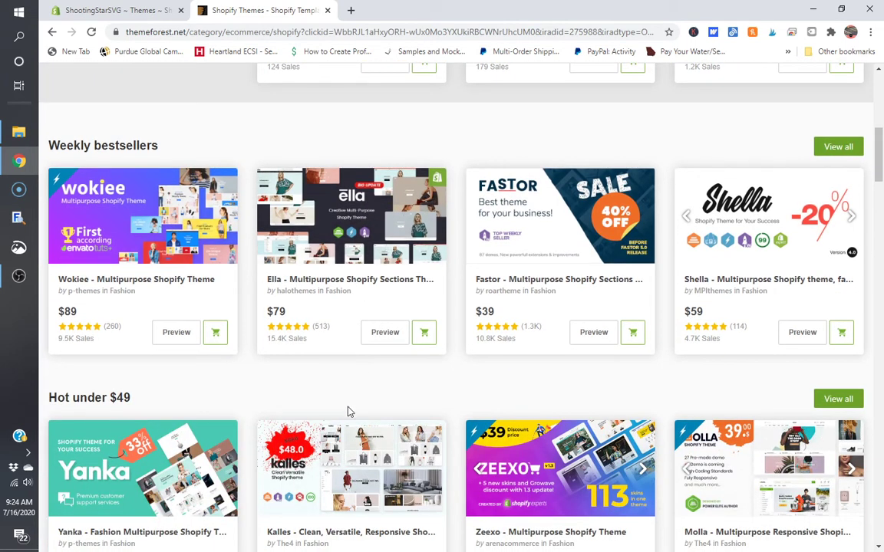
Switch to the Shopify admin's Themes page, start a theme upload in the theme library, and open the file chooser.
key(ctrl+Tab)
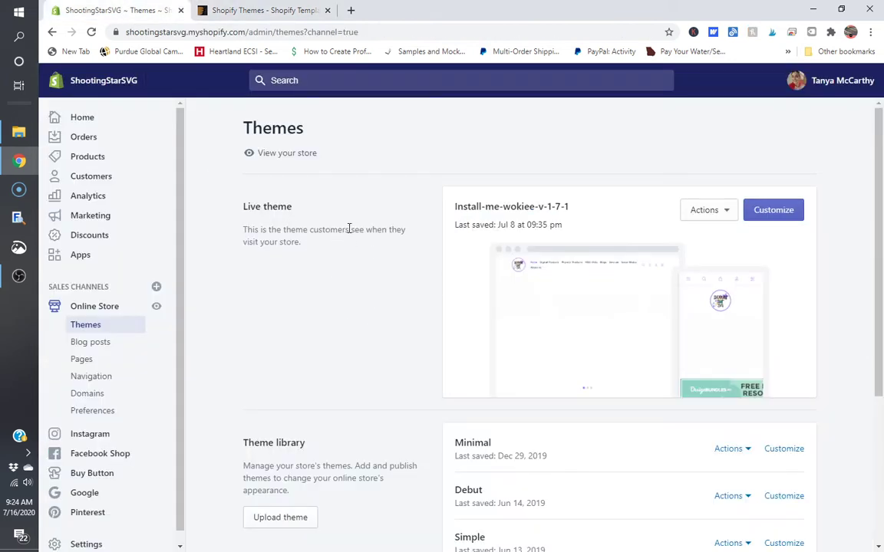
scroll(349, 229, down, 1)
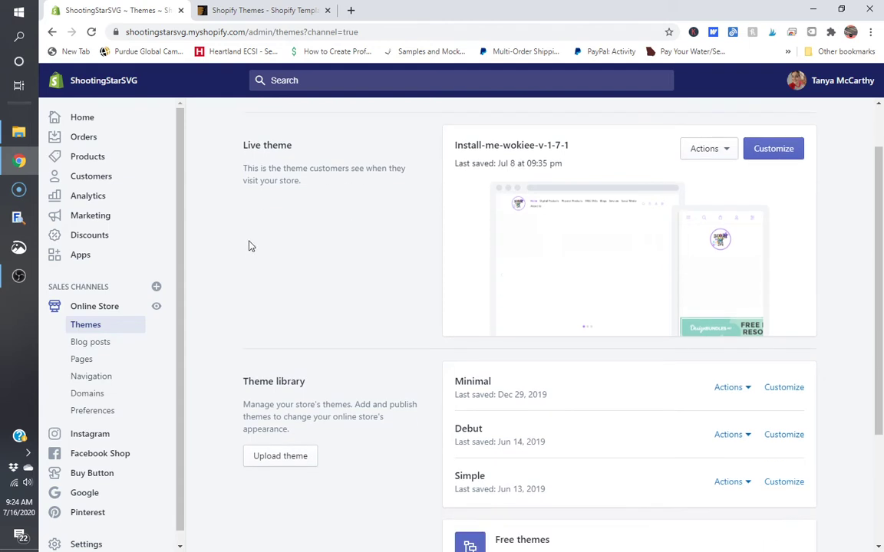
scroll(270, 287, up, 1)
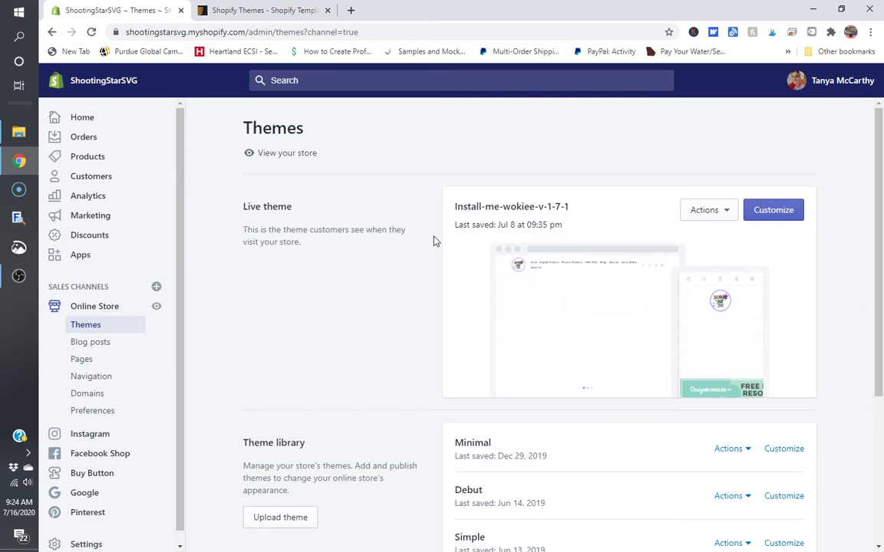
scroll(230, 391, down, 2)
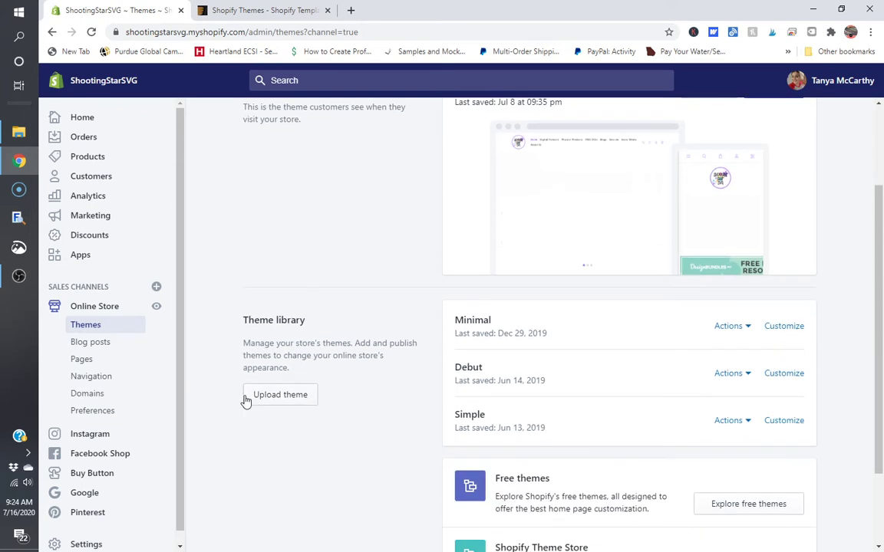
scroll(299, 237, down, 1)
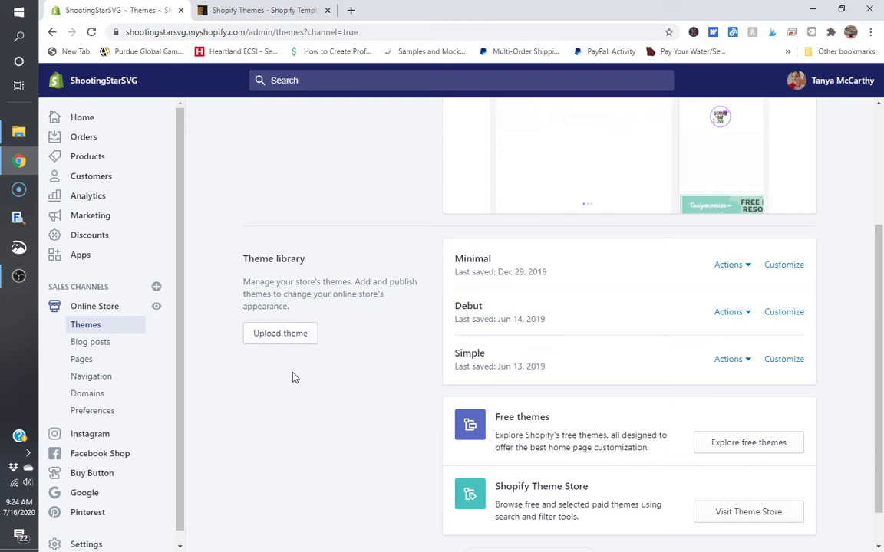
click(290, 335)
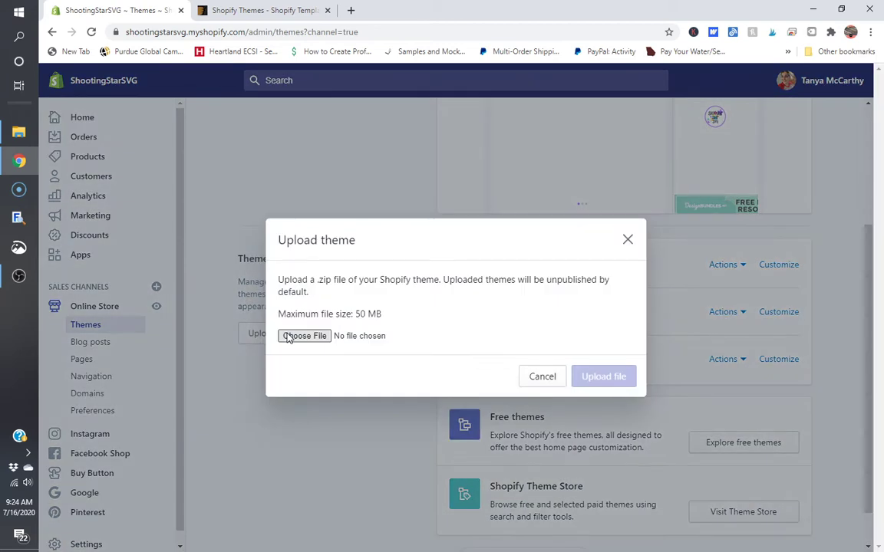
click(299, 336)
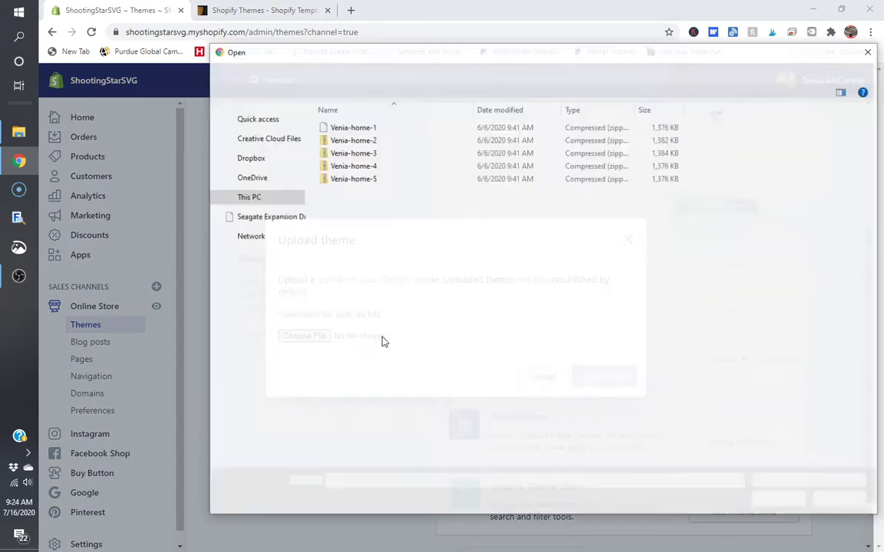
Try to upload the complete themeforest venia-beauty-cosmetics-shop-responsive-shopify-theme zip from the client's theme install folder.
click(455, 71)
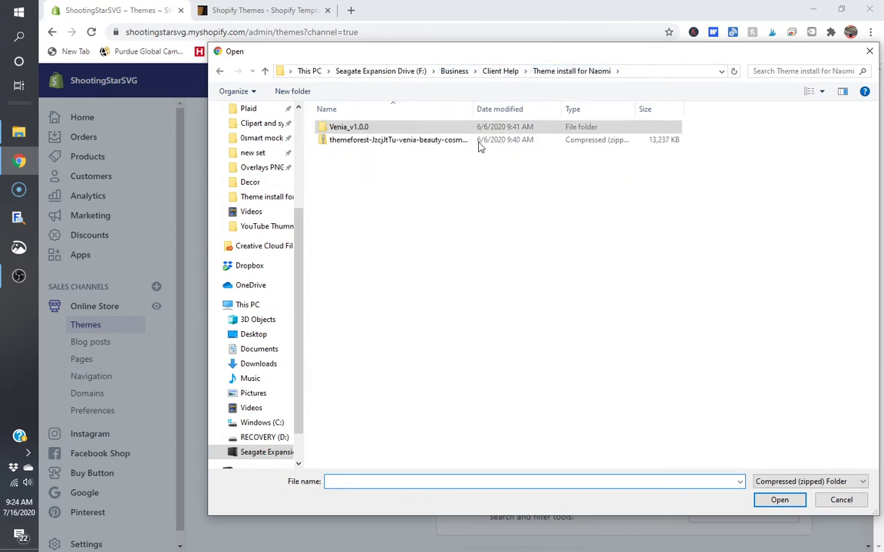
drag(471, 110, 618, 110)
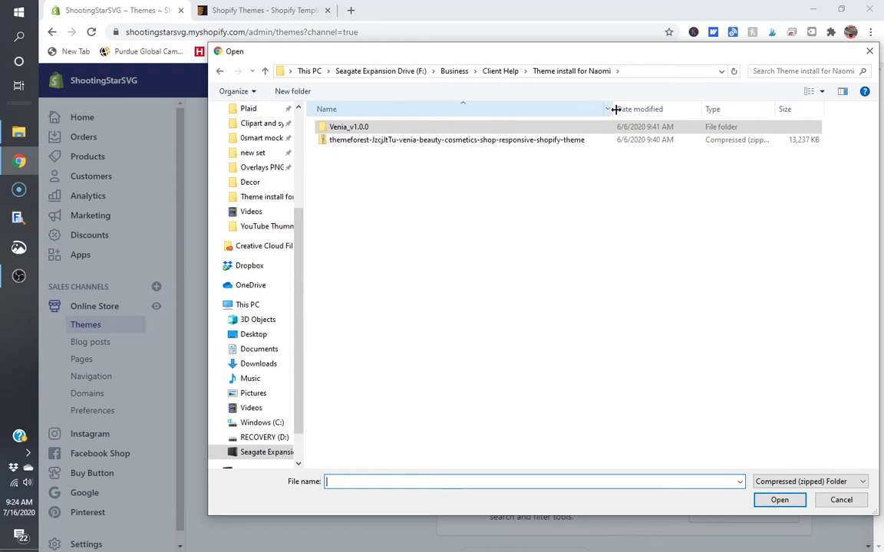
click(419, 148)
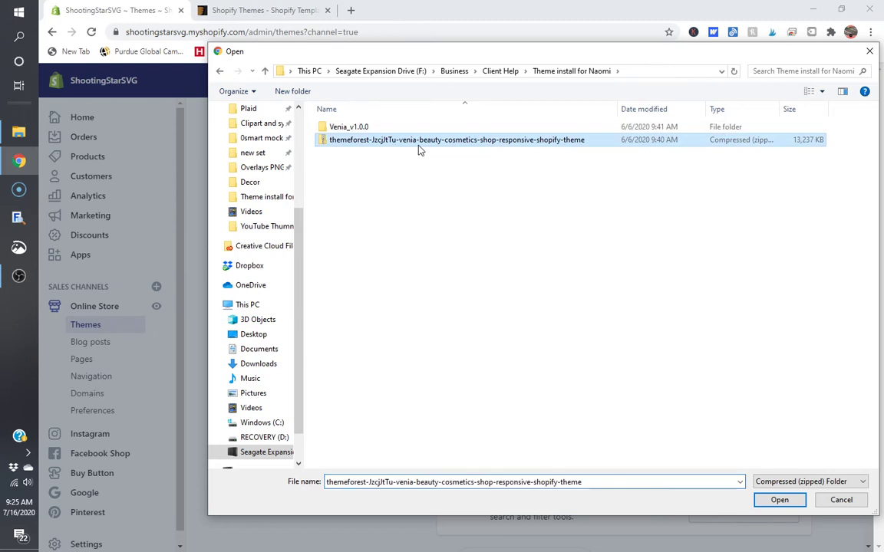
click(779, 499)
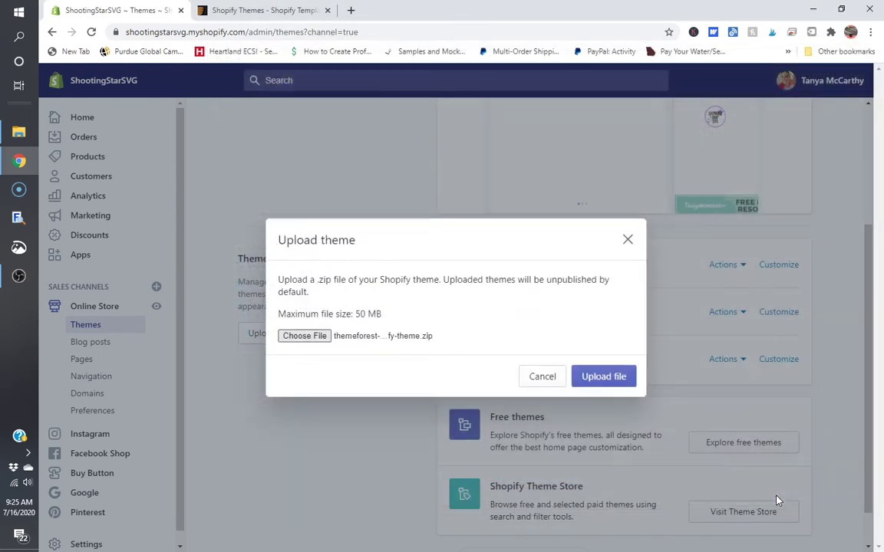
click(608, 376)
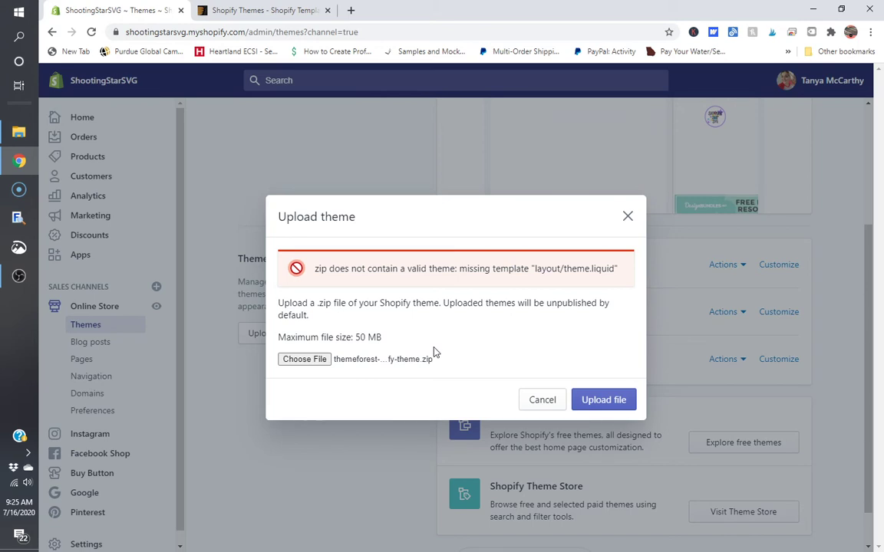
Check the extraction options for the complete themeforest zip in the file chooser, and open the Venia_v1.0.0 > Theme-Packages > source folder.
click(305, 363)
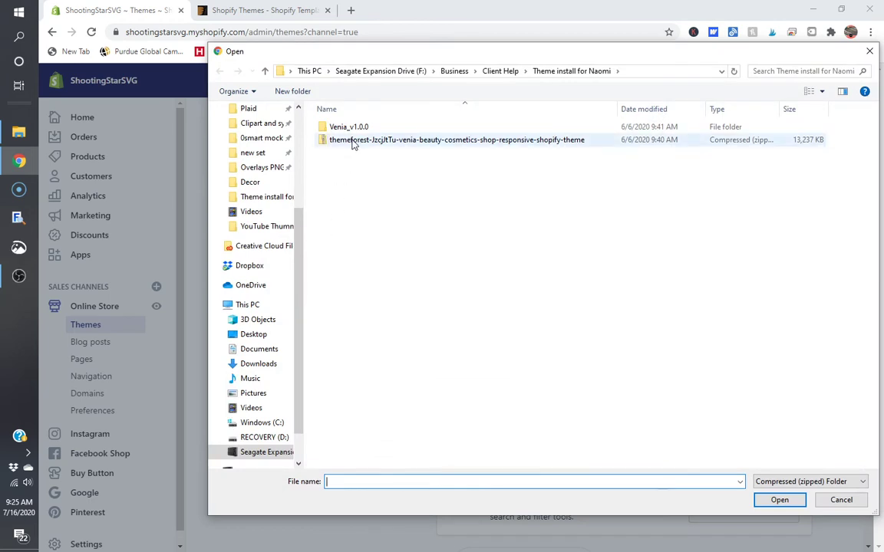
click(352, 141)
right_click(353, 141)
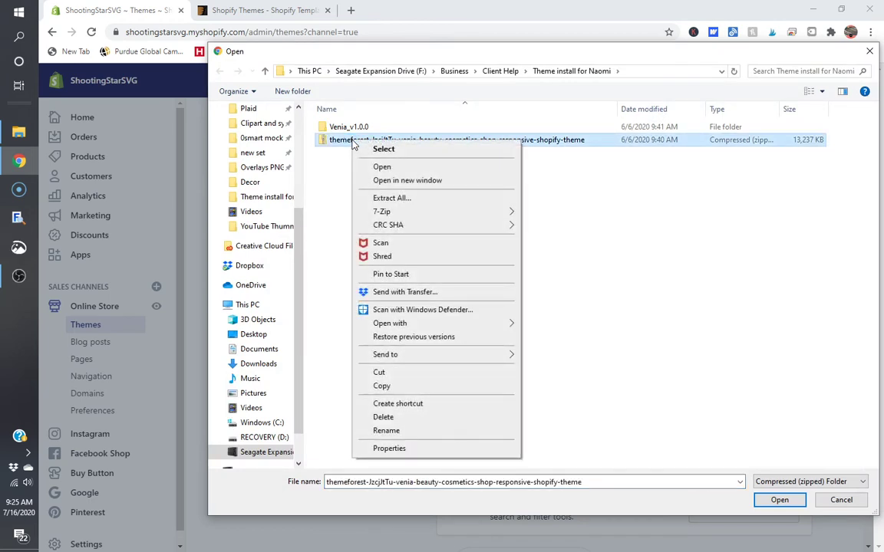
click(314, 171)
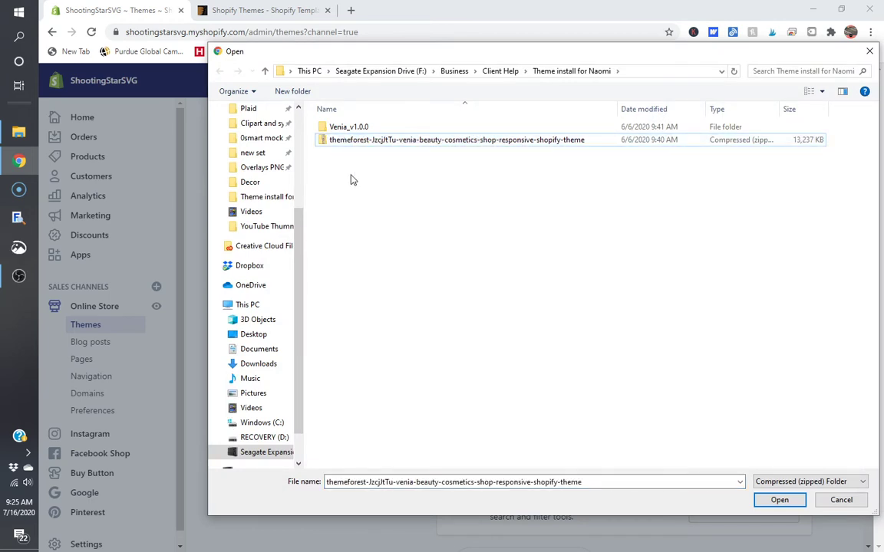
double_click(357, 128)
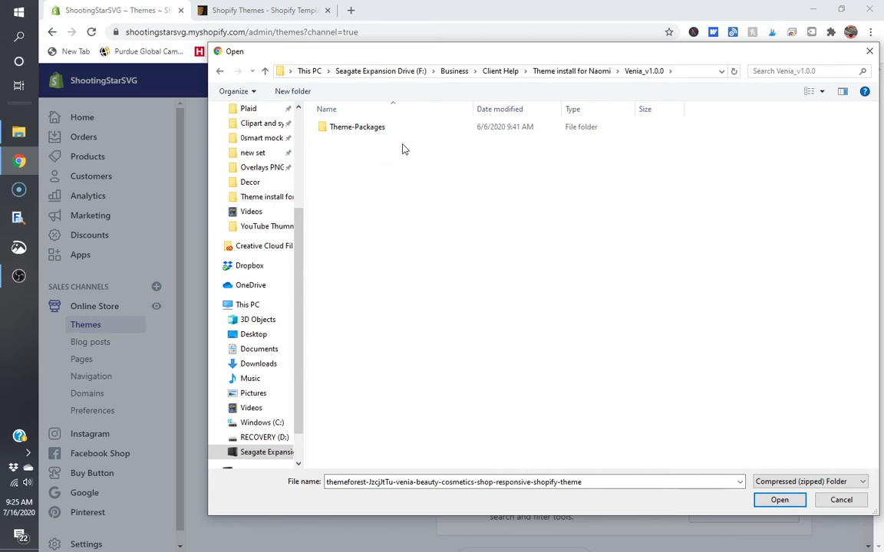
double_click(382, 128)
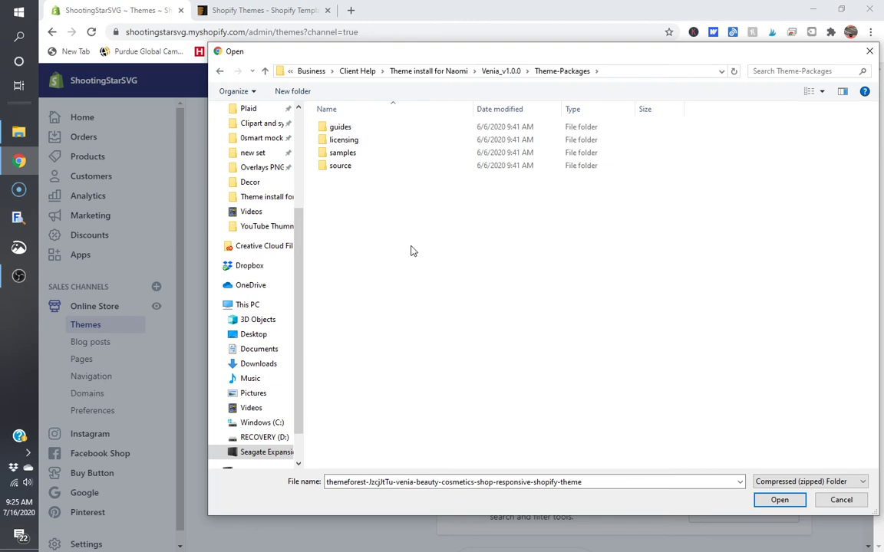
double_click(340, 167)
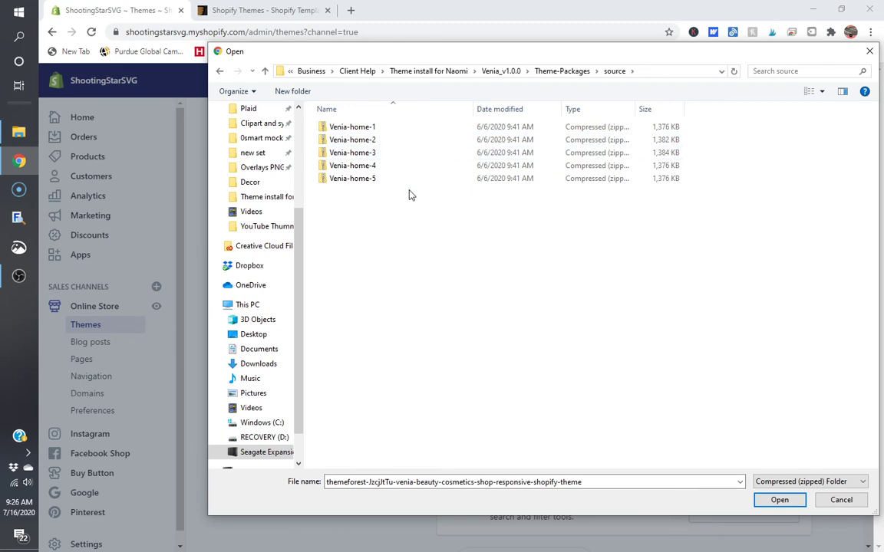
Choose the Venia-home-1 zip from the source folder and upload it to the theme library.
click(349, 127)
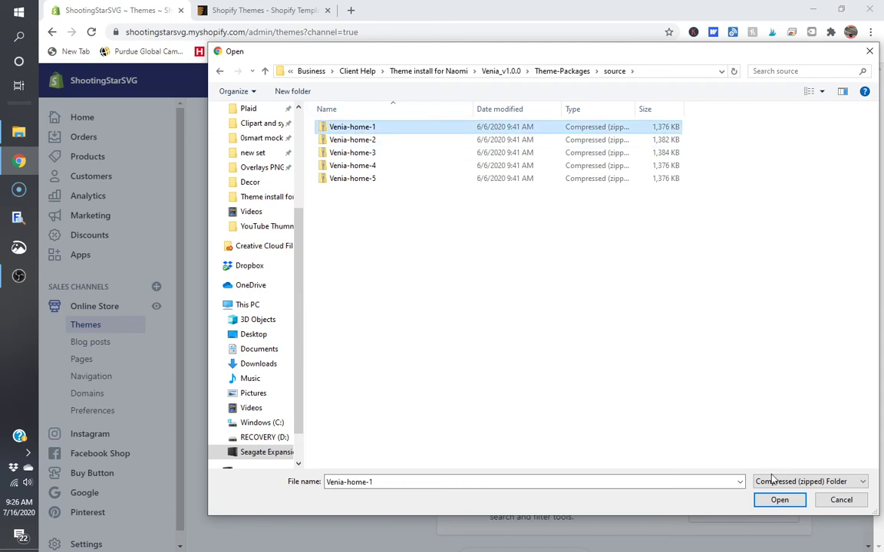
click(781, 501)
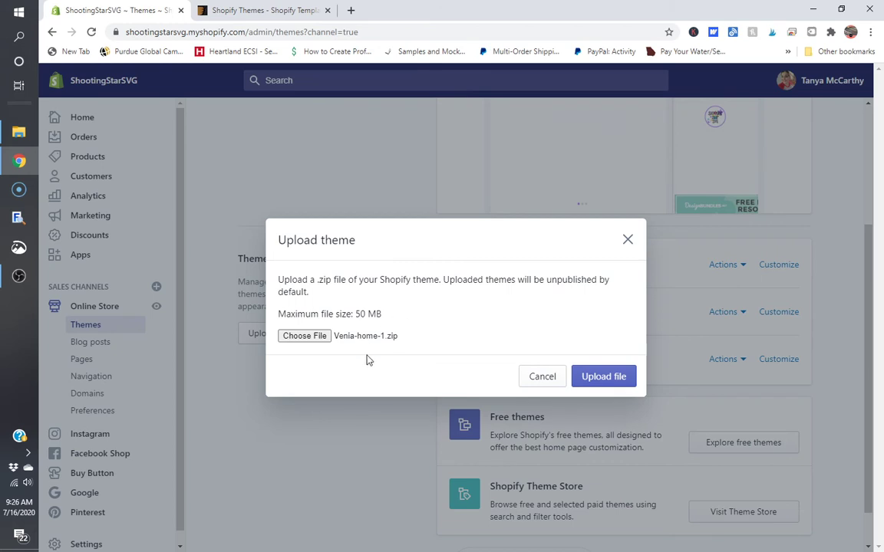
click(620, 385)
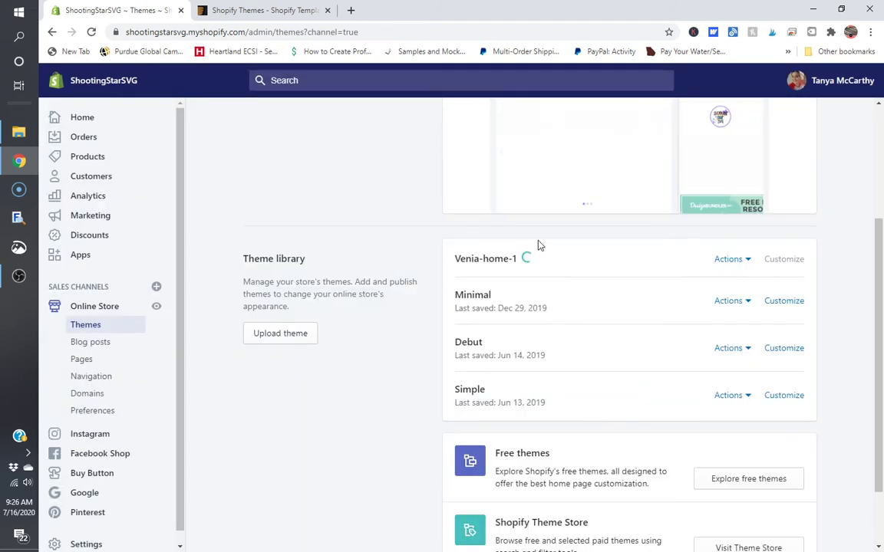
scroll(558, 325, up, 1)
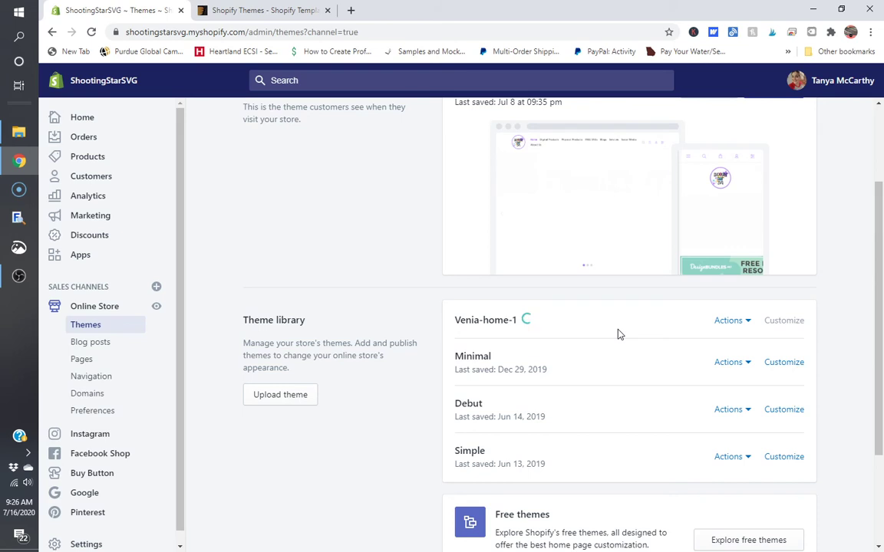
scroll(620, 351, up, 1)
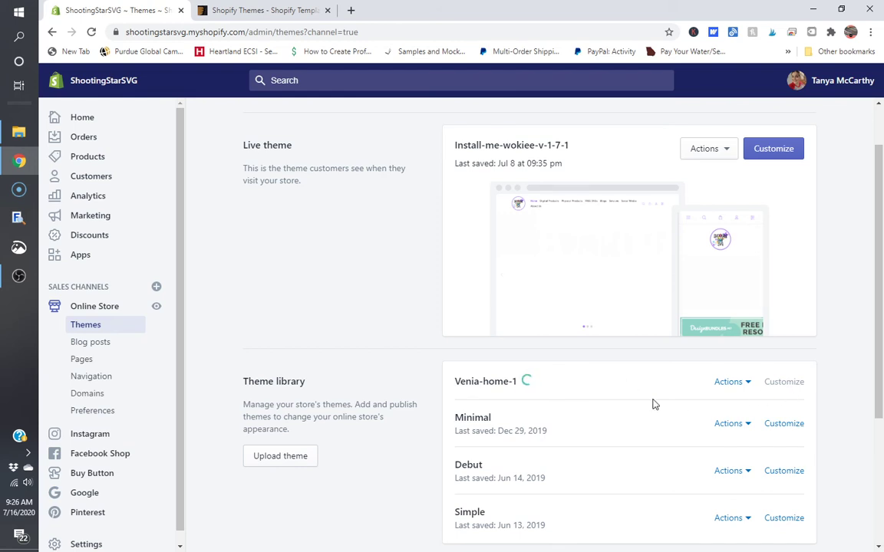
scroll(653, 404, down, 2)
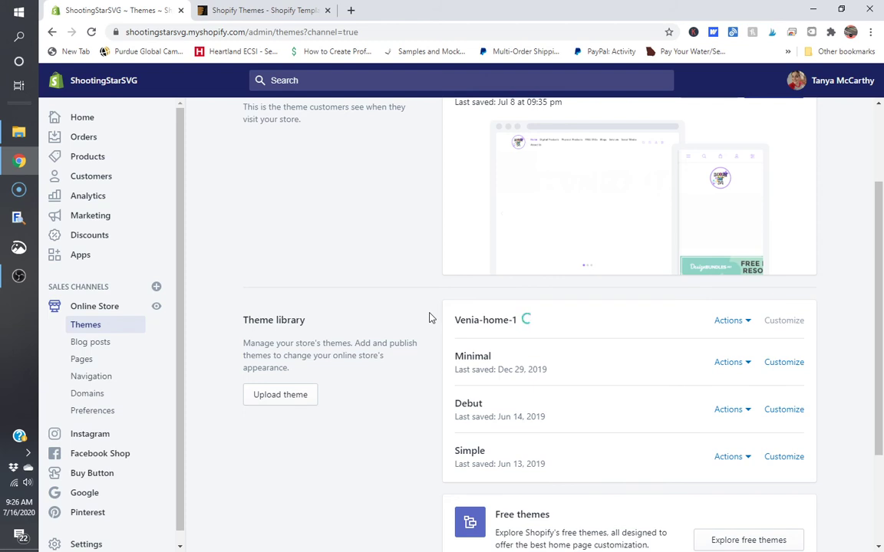
scroll(429, 318, down, 1)
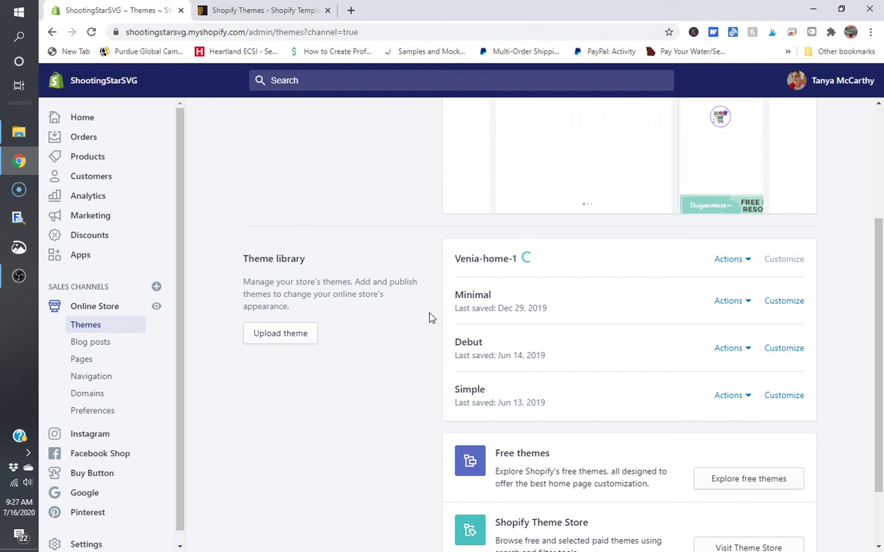
scroll(430, 318, up, 1)
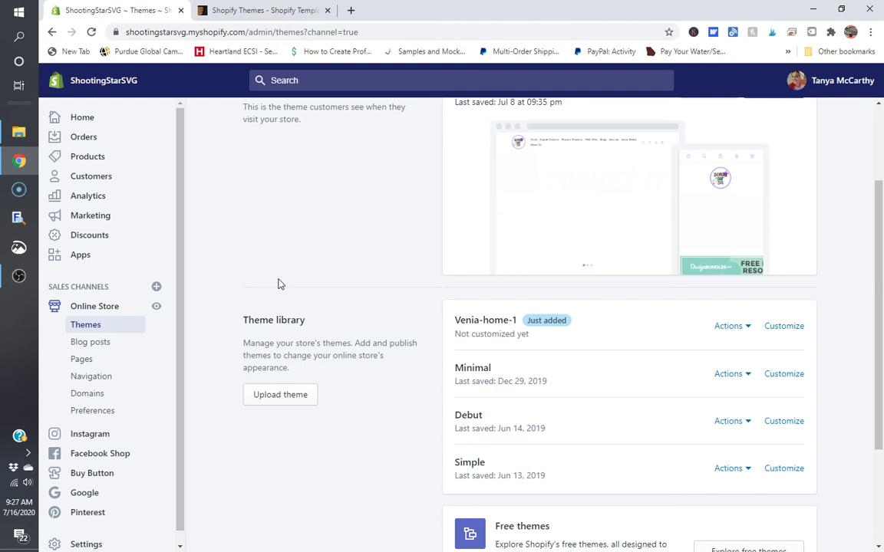
scroll(279, 283, down, 1)
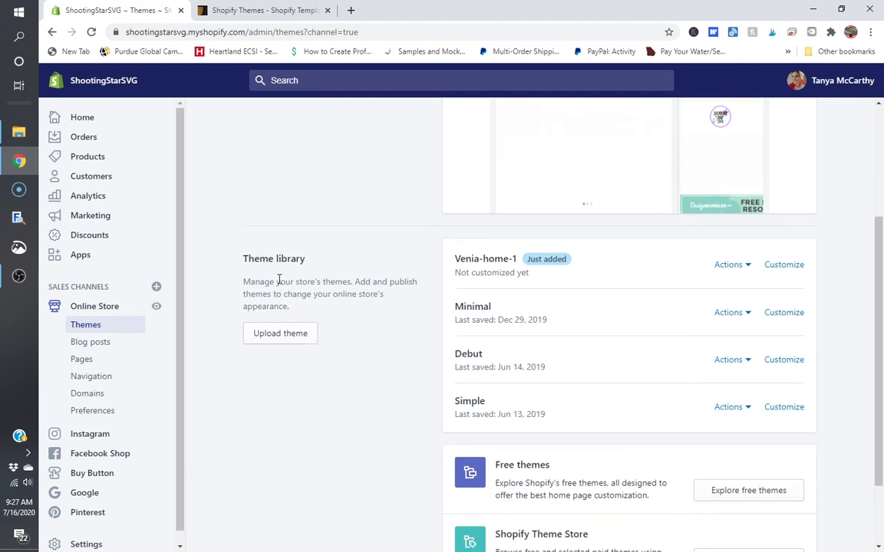